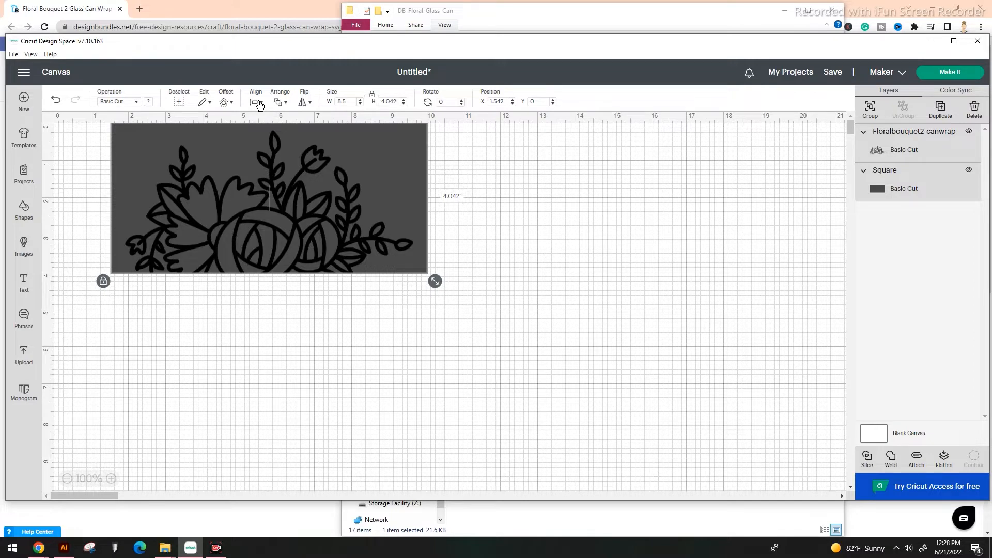
Slice the floral bouquet out of the dark rectangle and move the resulting pieces apart on the canvas
click(260, 105)
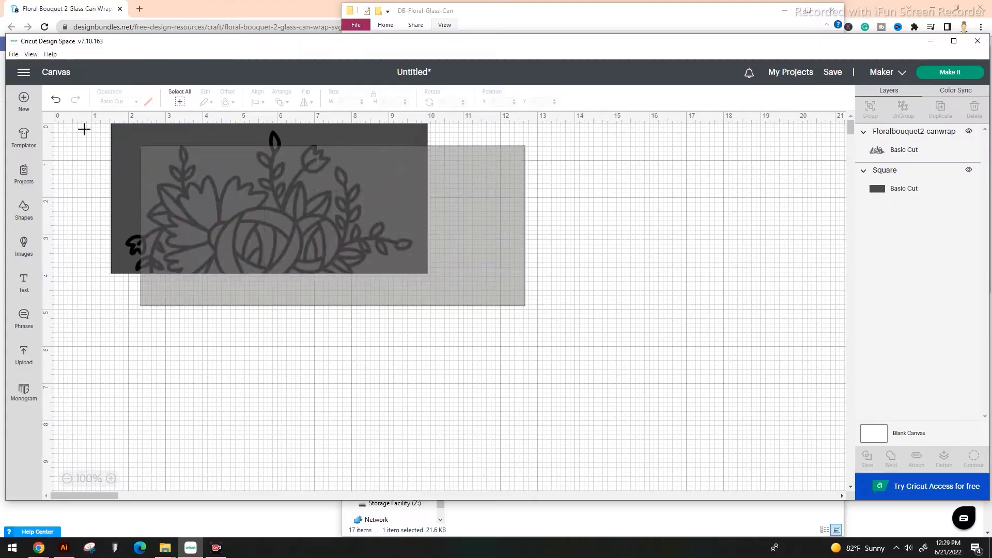
right_click(301, 181)
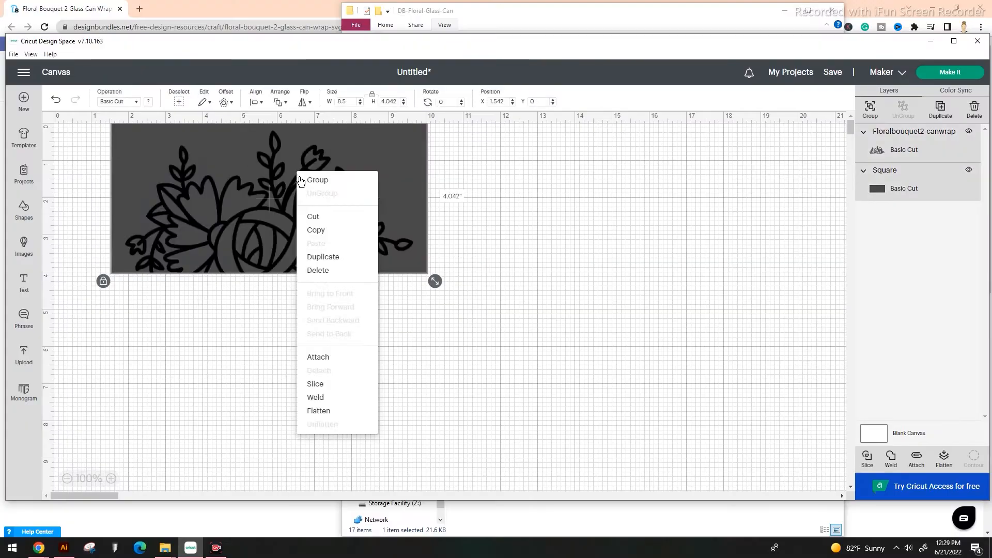
click(330, 386)
drag(342, 194, 344, 379)
drag(406, 150, 779, 152)
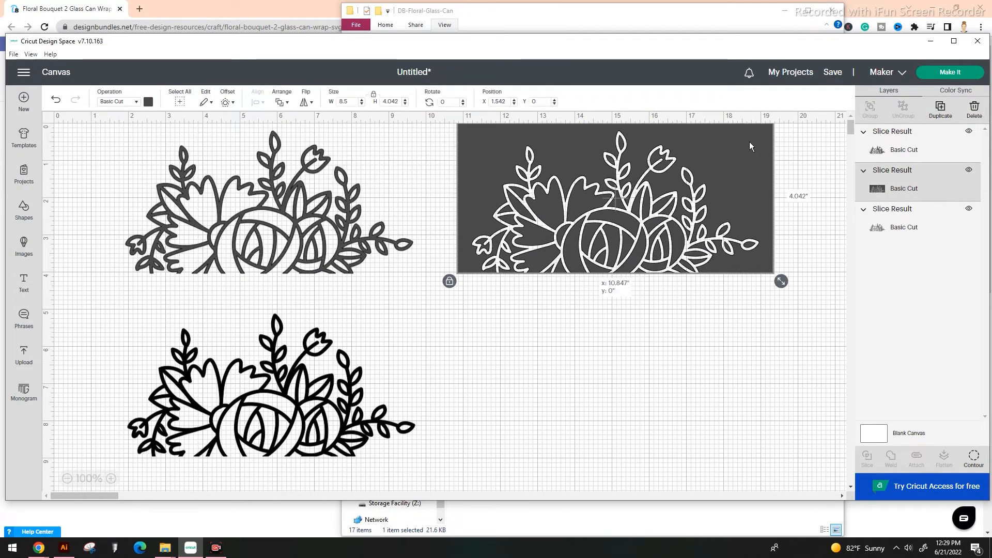
drag(319, 375, 361, 350)
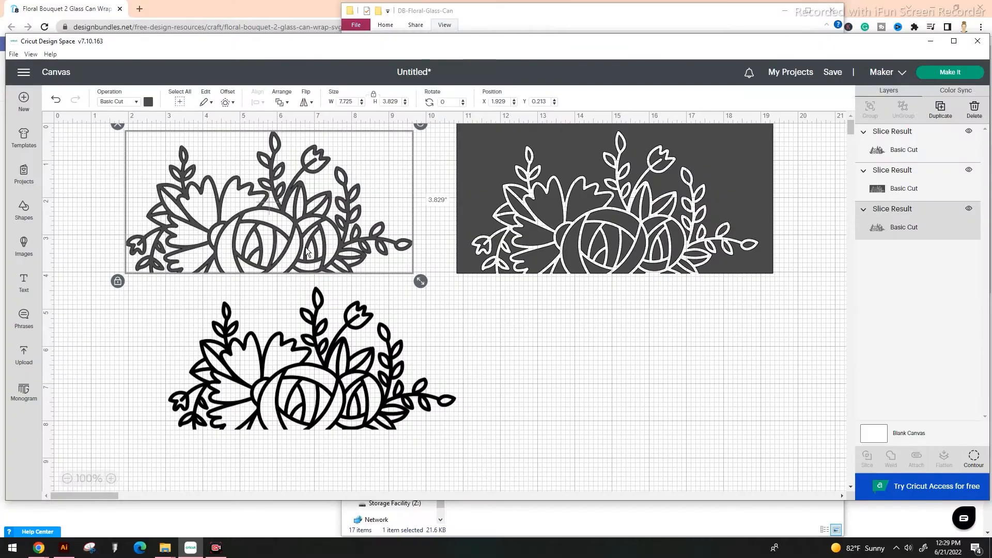
Delete the grey bouquet slice, then place the black outline near the canvas origin and the cut-out rectangle beside it at about X 7.986
key(Delete)
drag(363, 372, 250, 208)
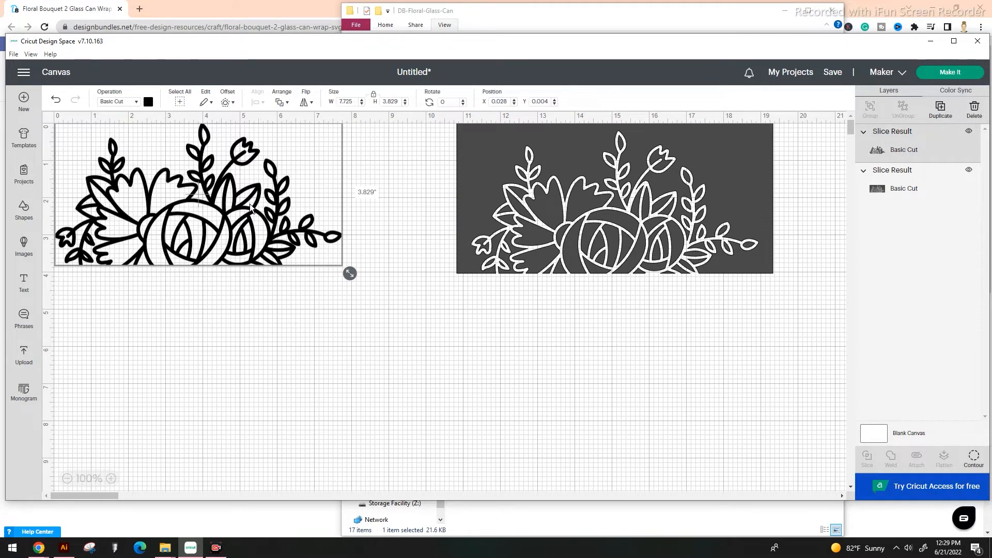
drag(475, 213, 384, 182)
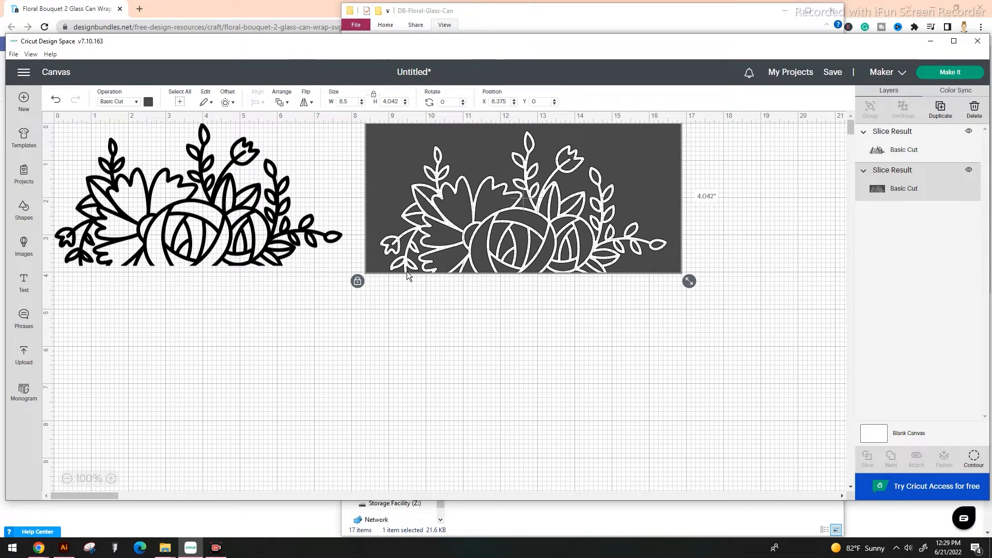
drag(509, 256, 495, 257)
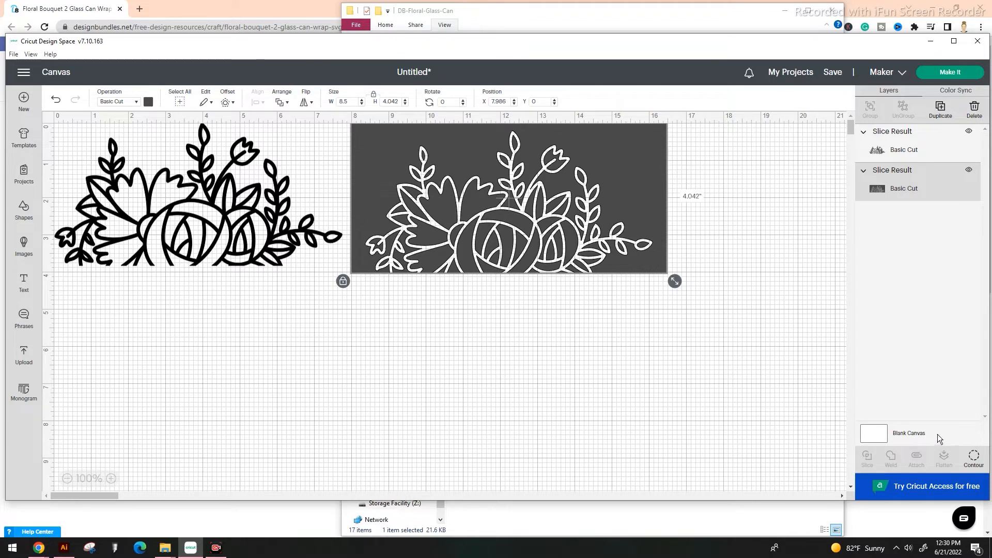
Hide the background contours of the cut-out rectangle and paste several copies of the remaining fill shapes
click(971, 458)
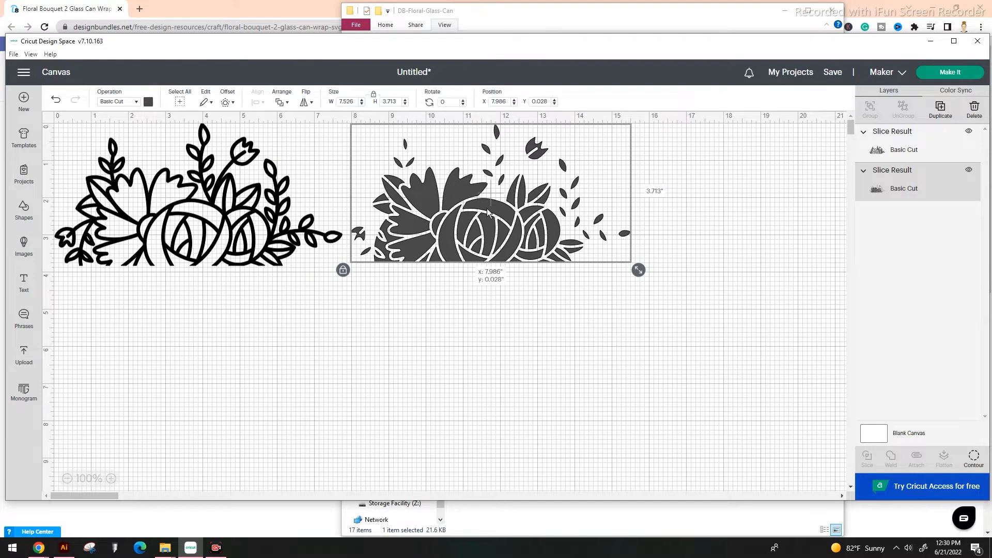
key(ctrl+v)
drag(271, 260, 564, 315)
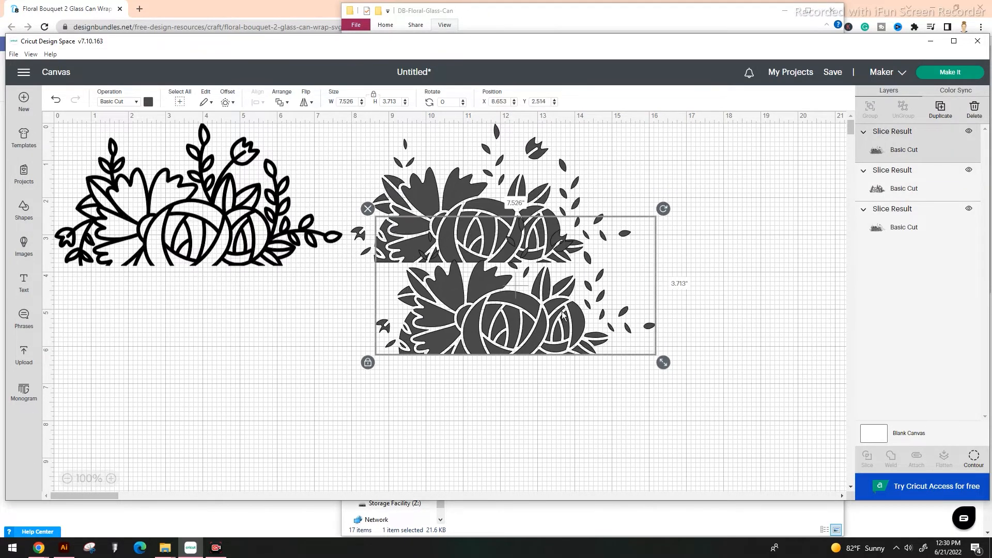
key(ctrl+v)
key(ctrl+v)
key(ctrl+v)
key(ctrl+v)
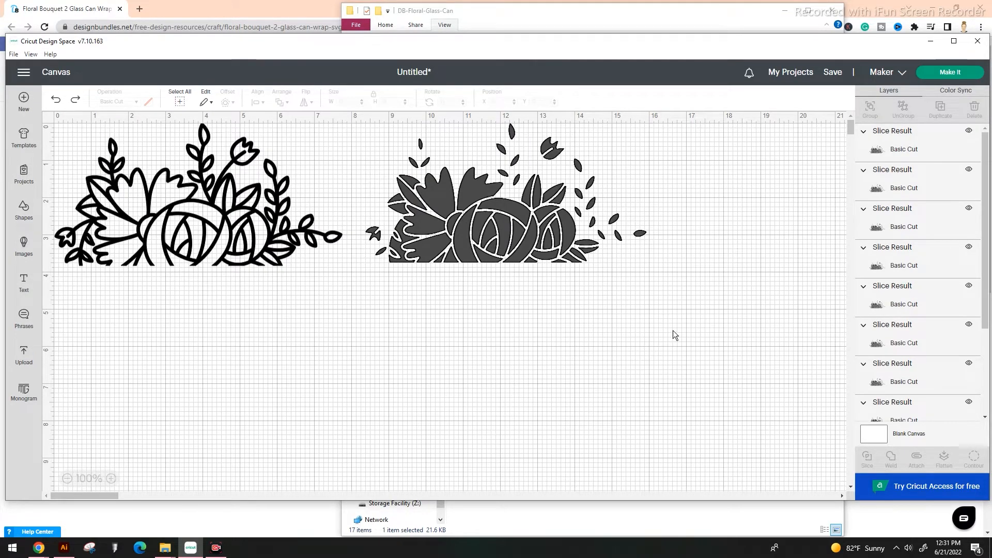
Align all pieces to the bottom and move the stacked fill shapes onto the black bouquet outline
drag(694, 299, 46, 111)
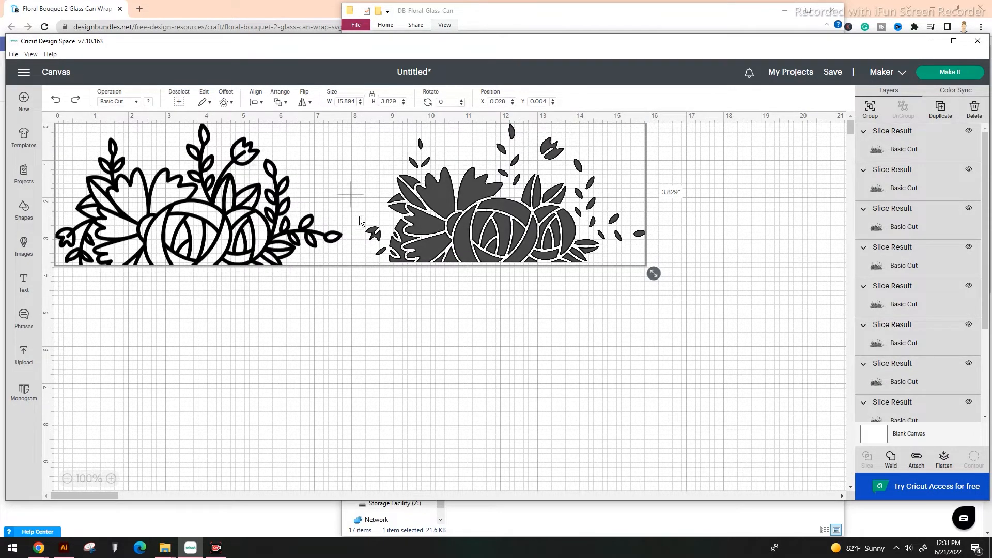
click(262, 104)
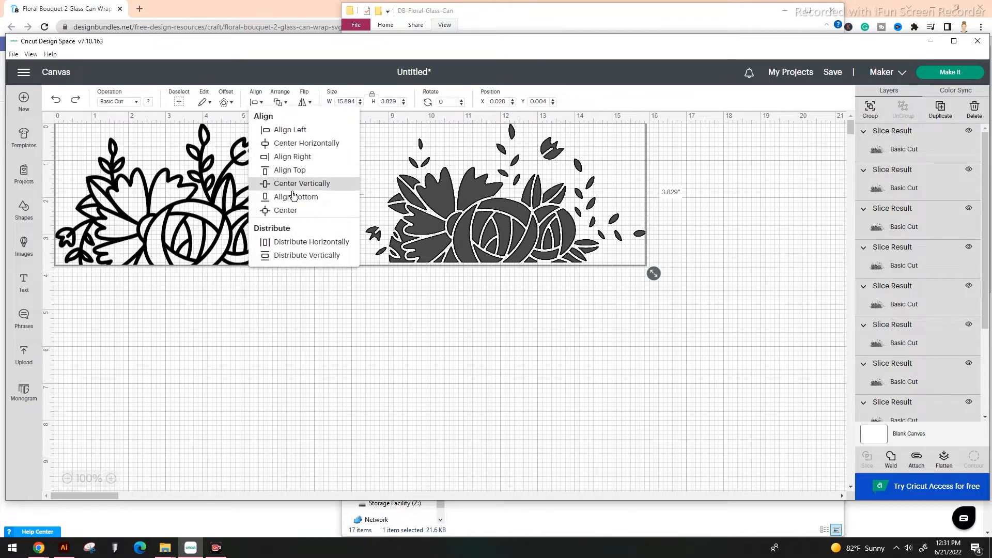
click(294, 197)
click(419, 345)
drag(526, 226, 219, 225)
click(479, 272)
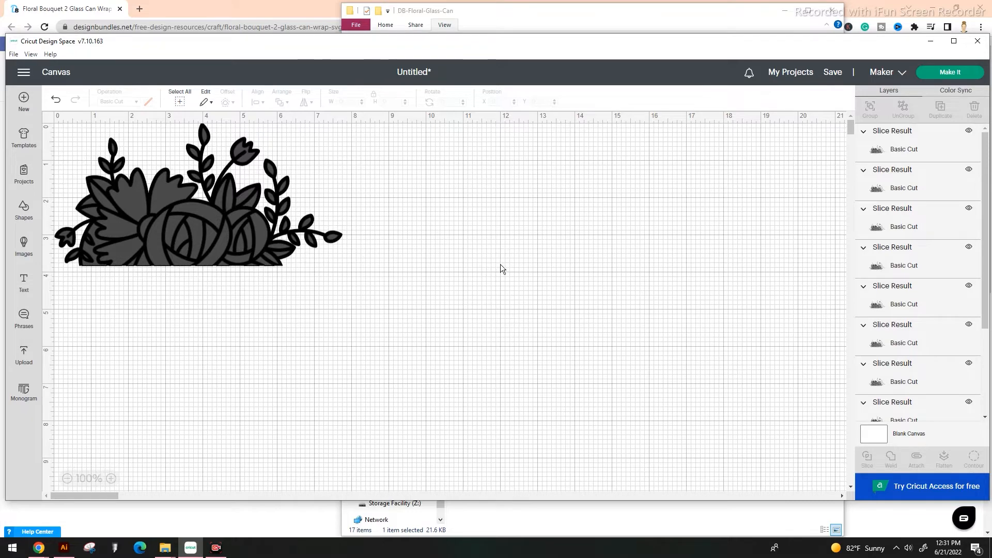
Hide the duplicate fill layers, leaving only the black outline and the lowest fill layer visible
drag(436, 345, 105, 170)
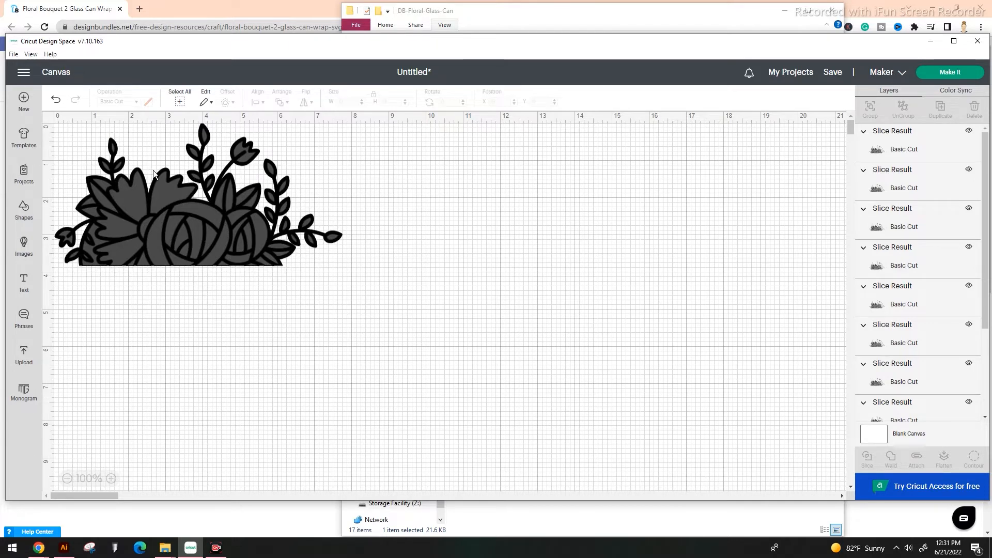
click(969, 170)
scroll(967, 393, down, 2)
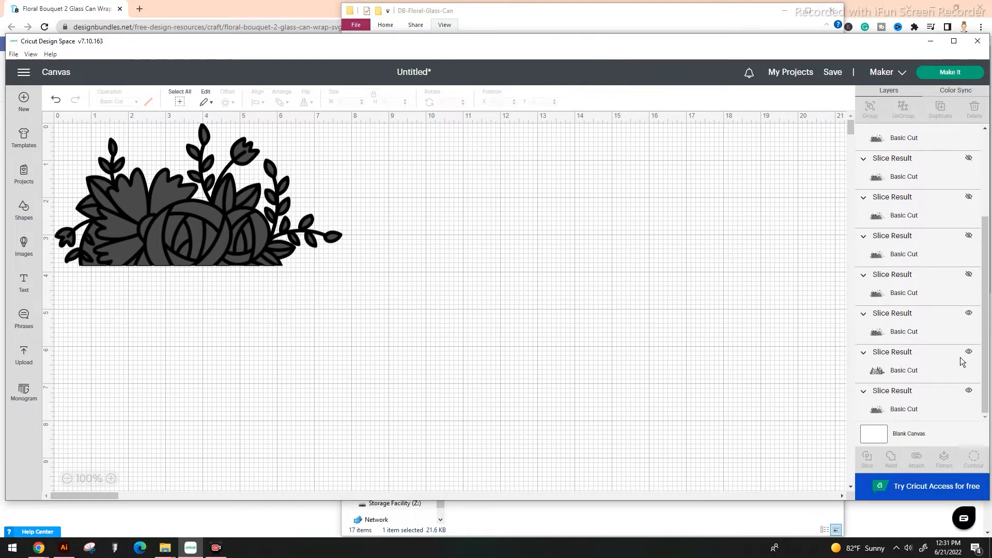
Hide all contours of the lowest fill layer, turn the small stem leaves back on, and switch off the outer background shape
click(919, 399)
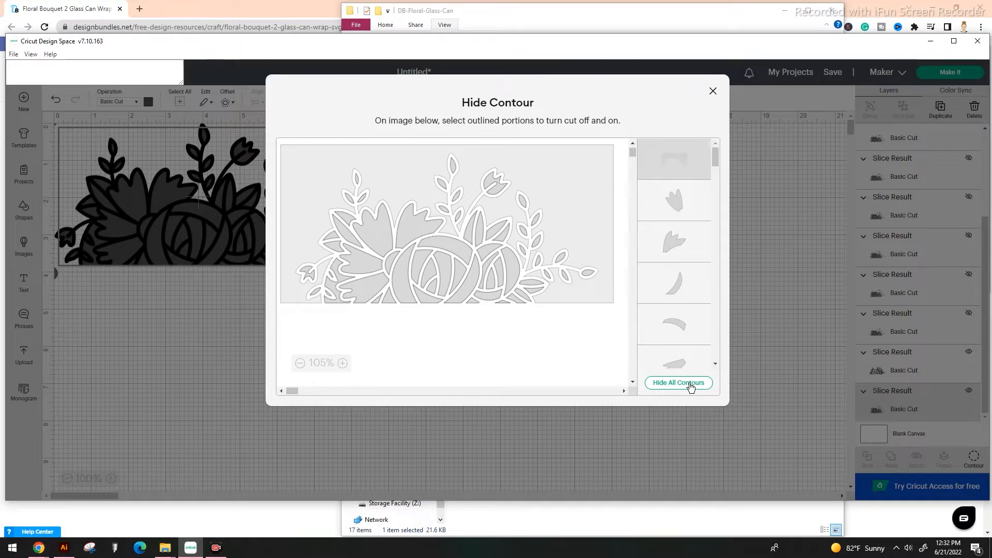
click(690, 385)
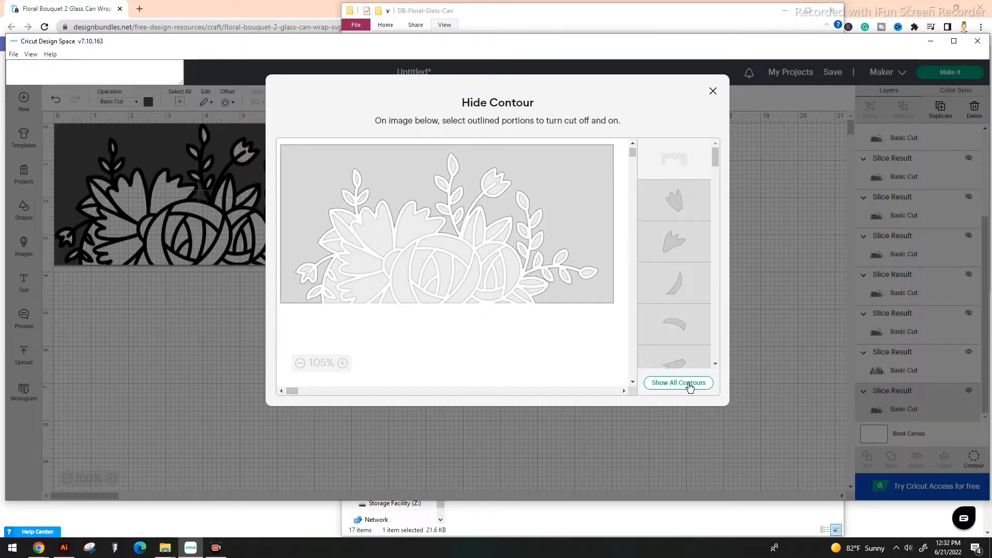
click(546, 272)
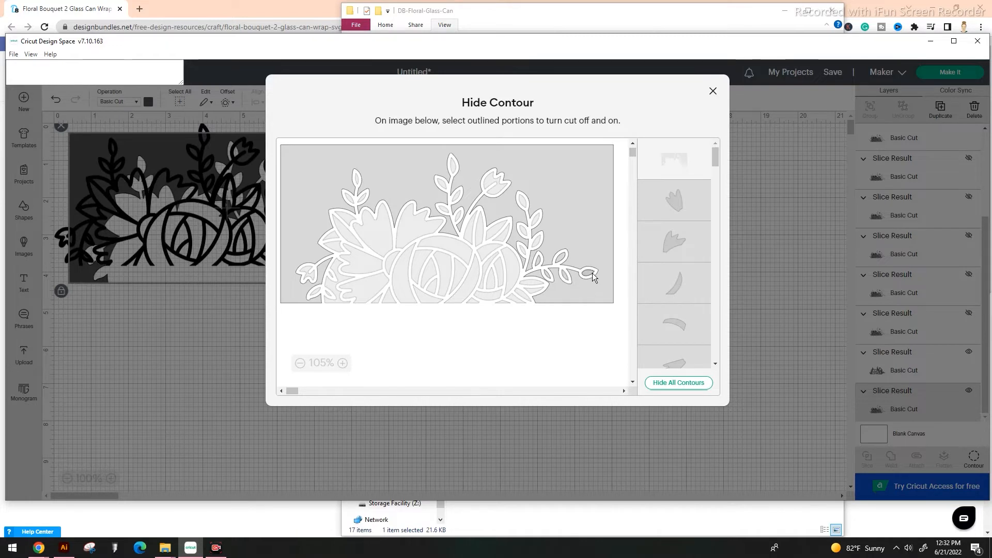
click(570, 191)
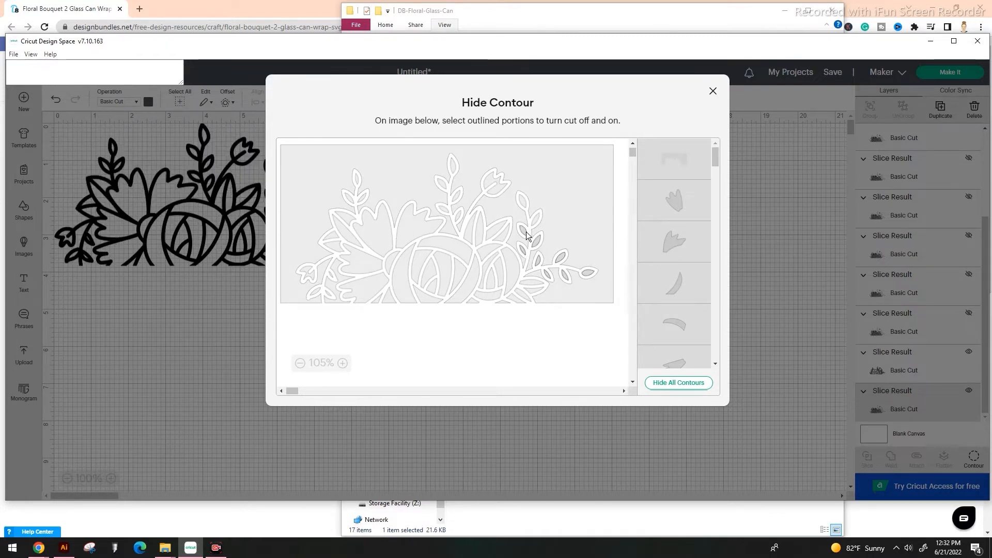
click(452, 169)
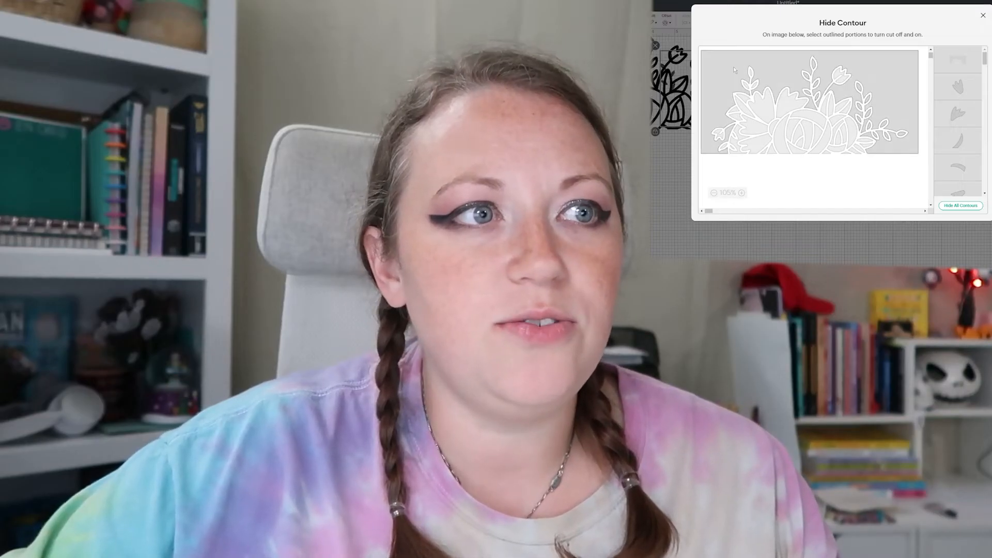
click(734, 68)
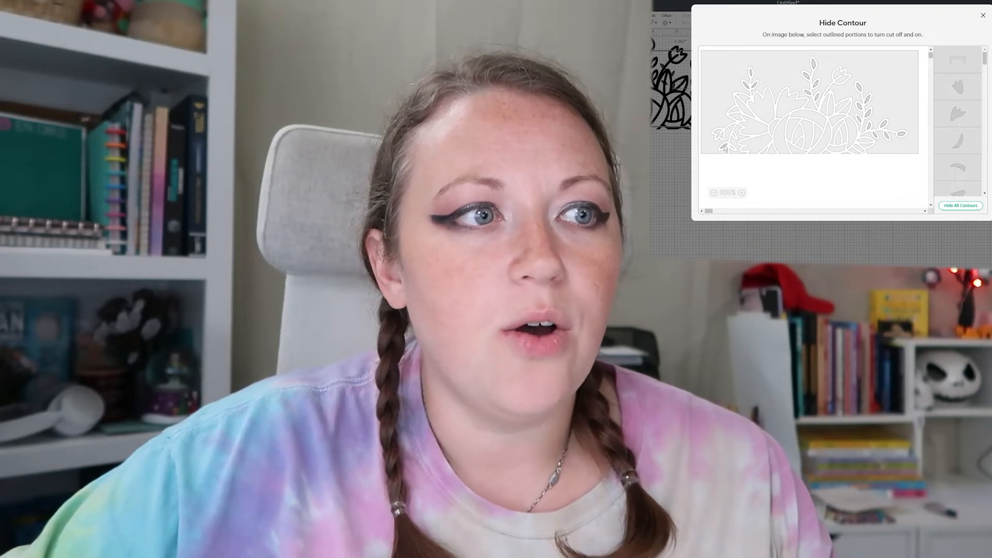
Turn on contours for parts of the larger leaves around the flowers and close the contour editor
scroll(959, 101, down, 5)
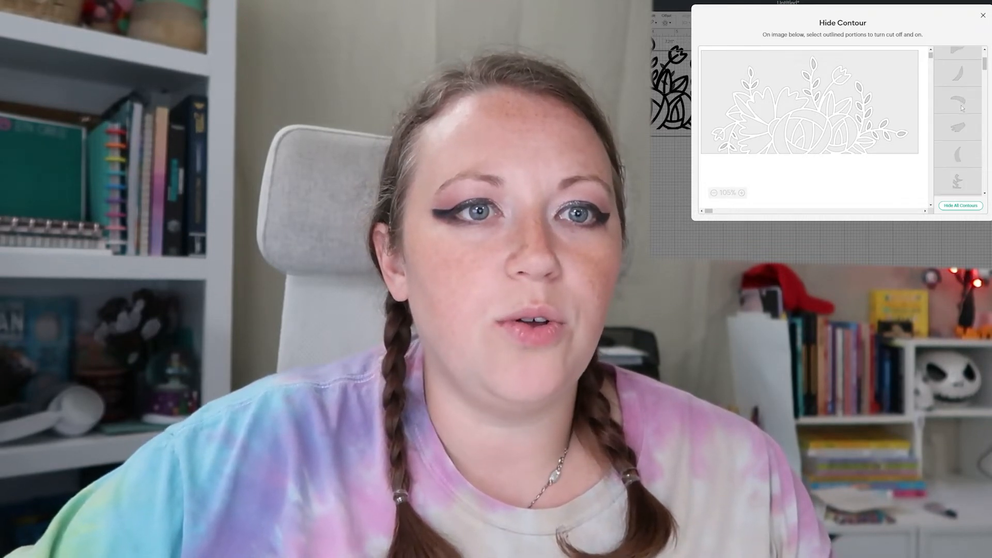
scroll(963, 111, down, 4)
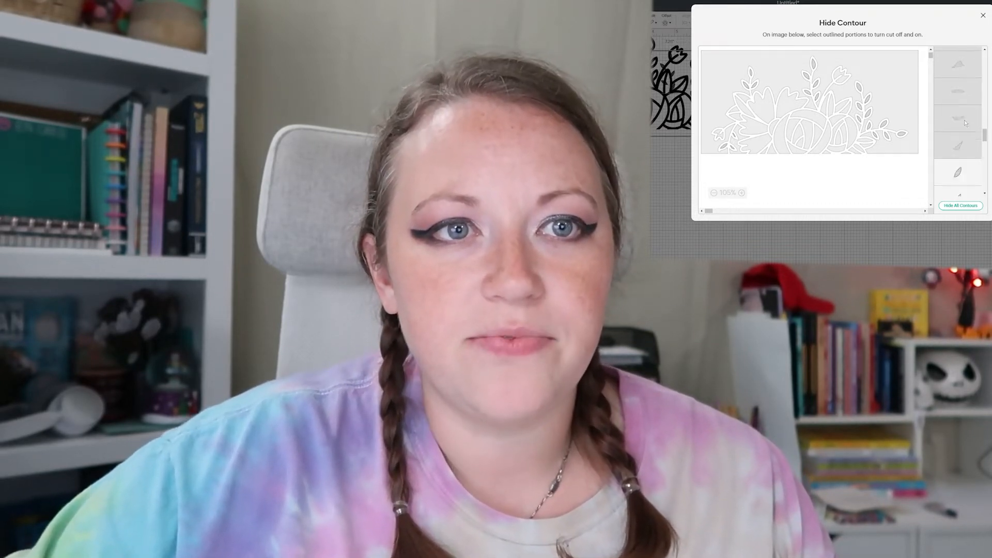
scroll(971, 136, down, 1)
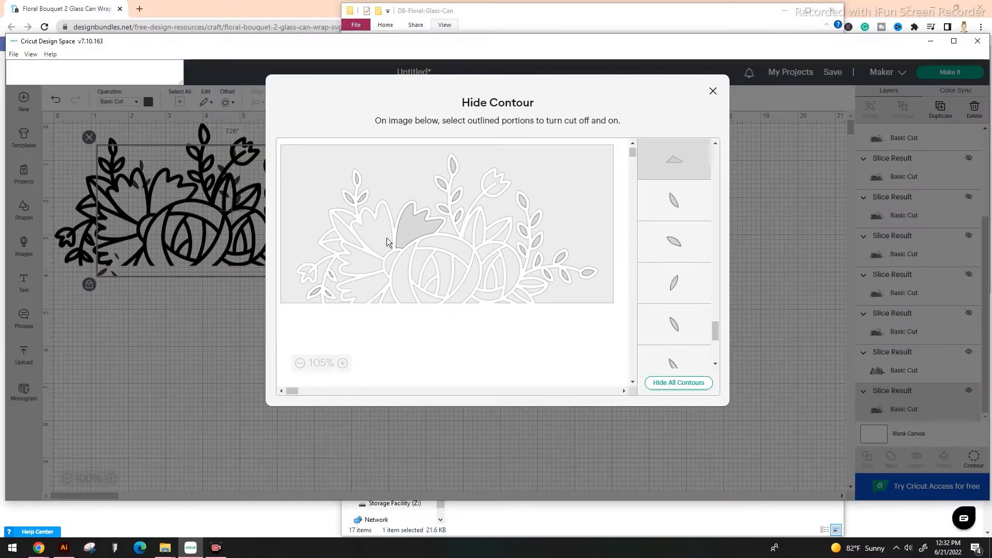
click(349, 239)
click(340, 249)
click(481, 228)
click(533, 293)
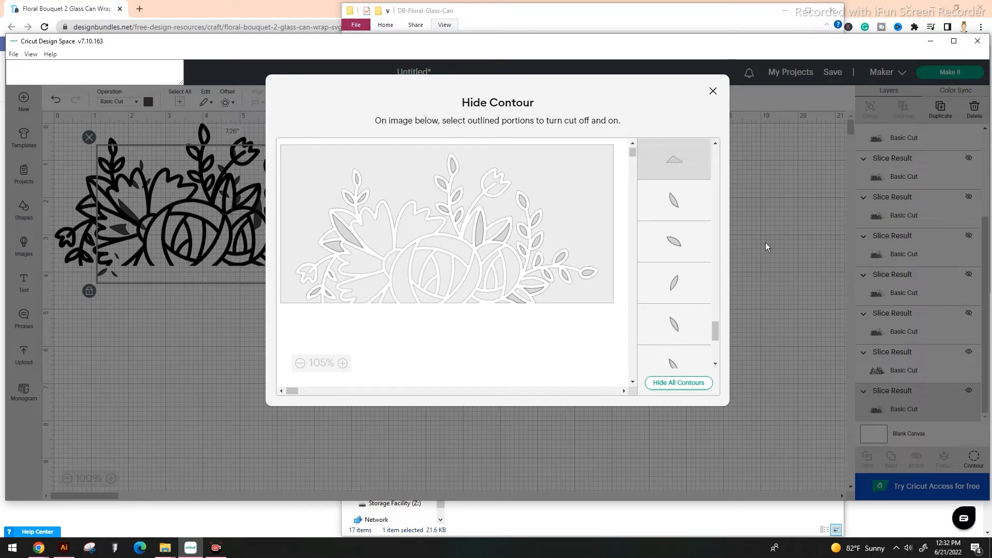
click(768, 252)
Recolour the isolated leaf shapes light green and position them within the black bouquet outline
drag(326, 282, 609, 260)
click(148, 102)
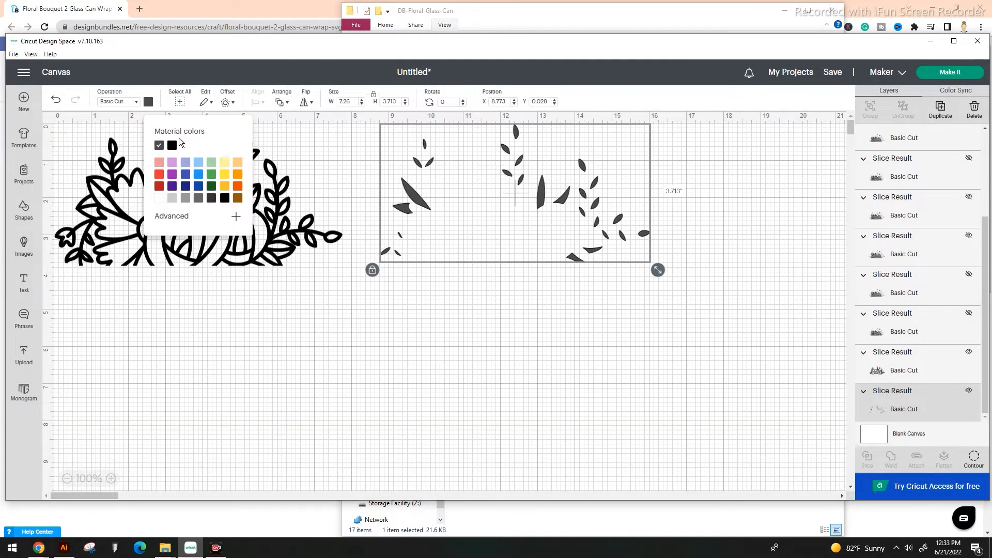
click(212, 162)
drag(540, 200, 231, 205)
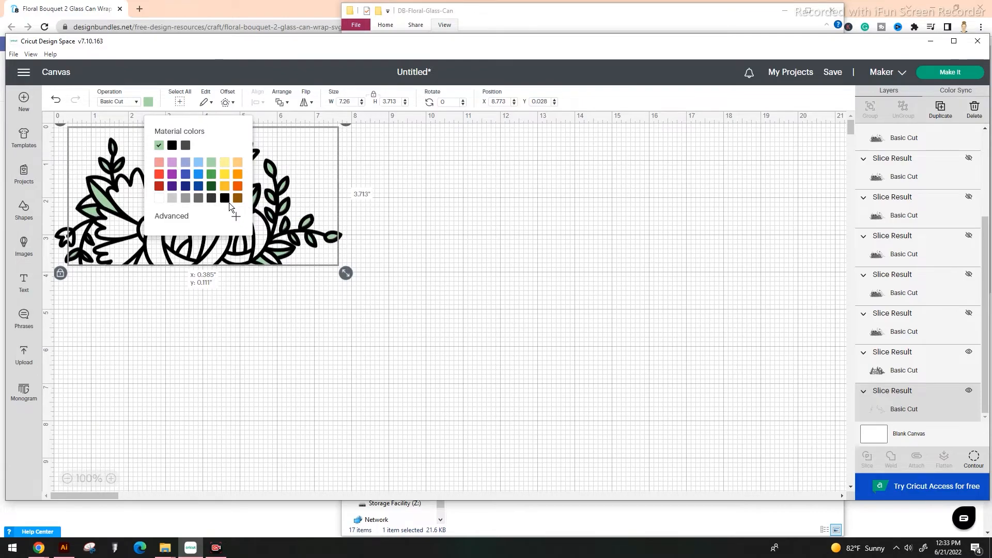
click(481, 223)
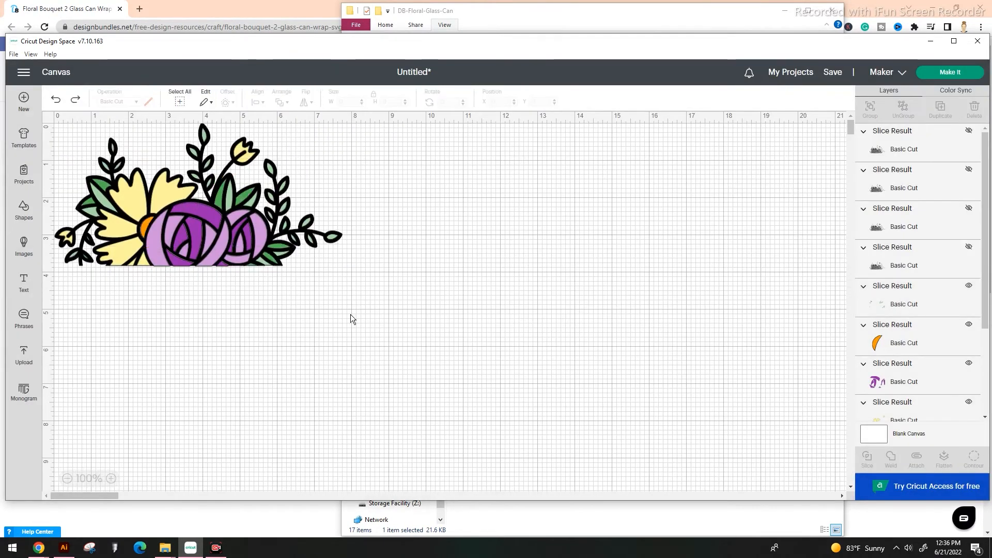
Move the black outline aside to about X 8.528 to inspect the coloured pieces on their own, and undo the move
click(912, 343)
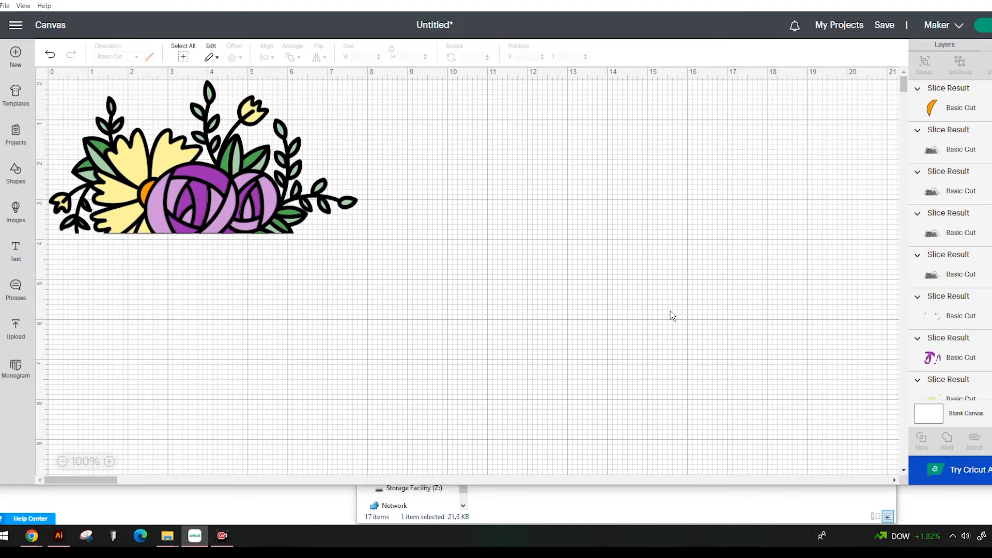
drag(342, 205, 681, 195)
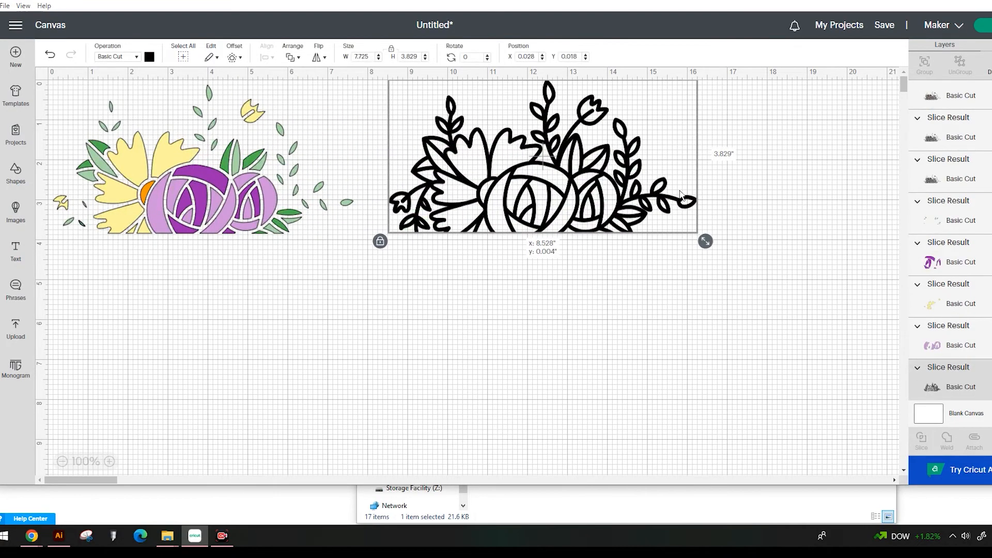
click(643, 308)
key(ctrl+z)
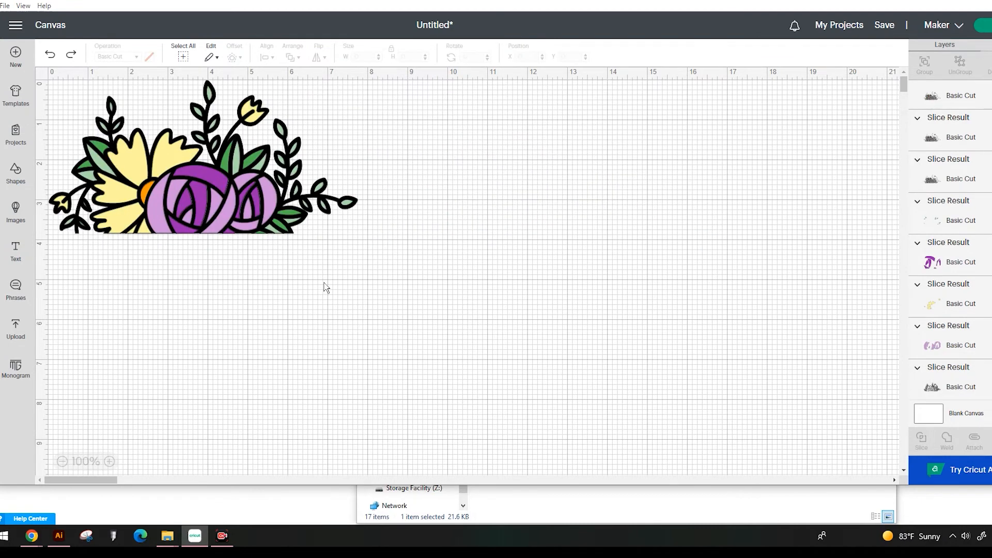